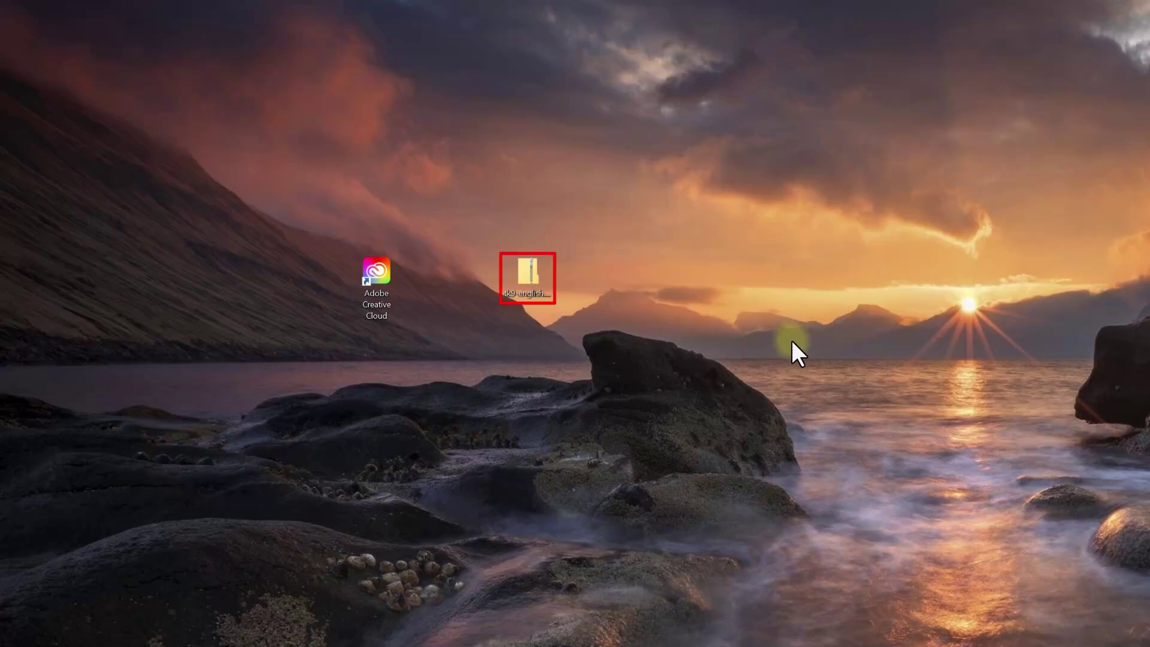
- Open tk9-english.zip from the desktop to list its folder, PDF and nine .ccx installers
{"action": "double_click", "coordinate": [526, 269]}
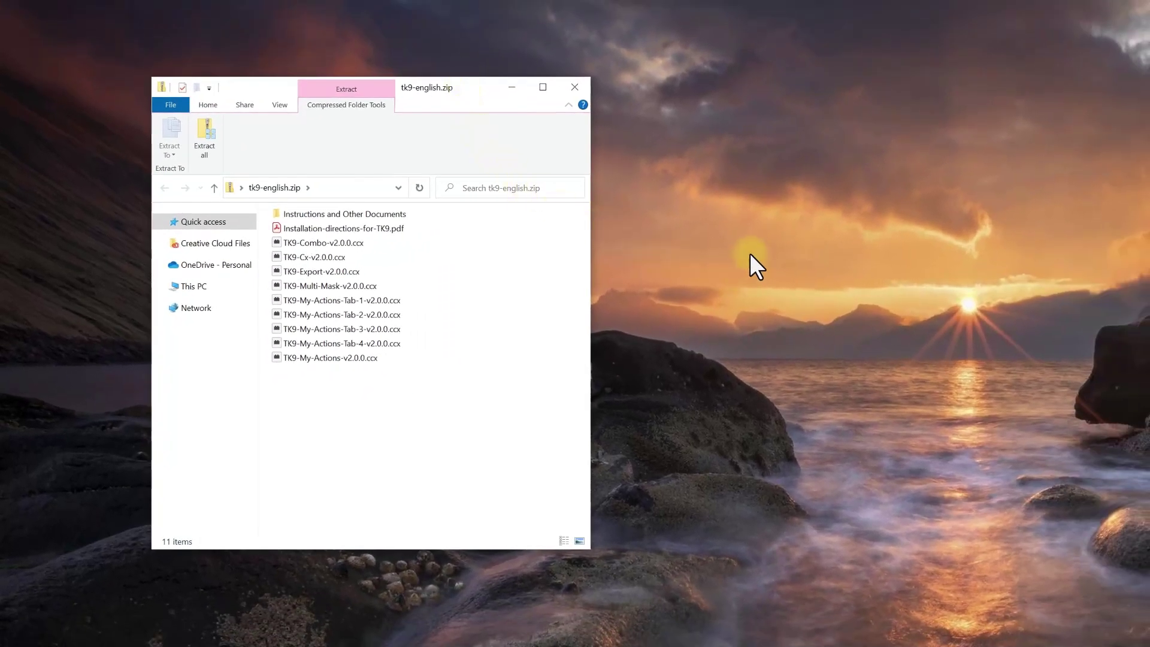
- Create a new desktop folder named TK9
{"action": "right_click", "coordinate": [750, 253]}
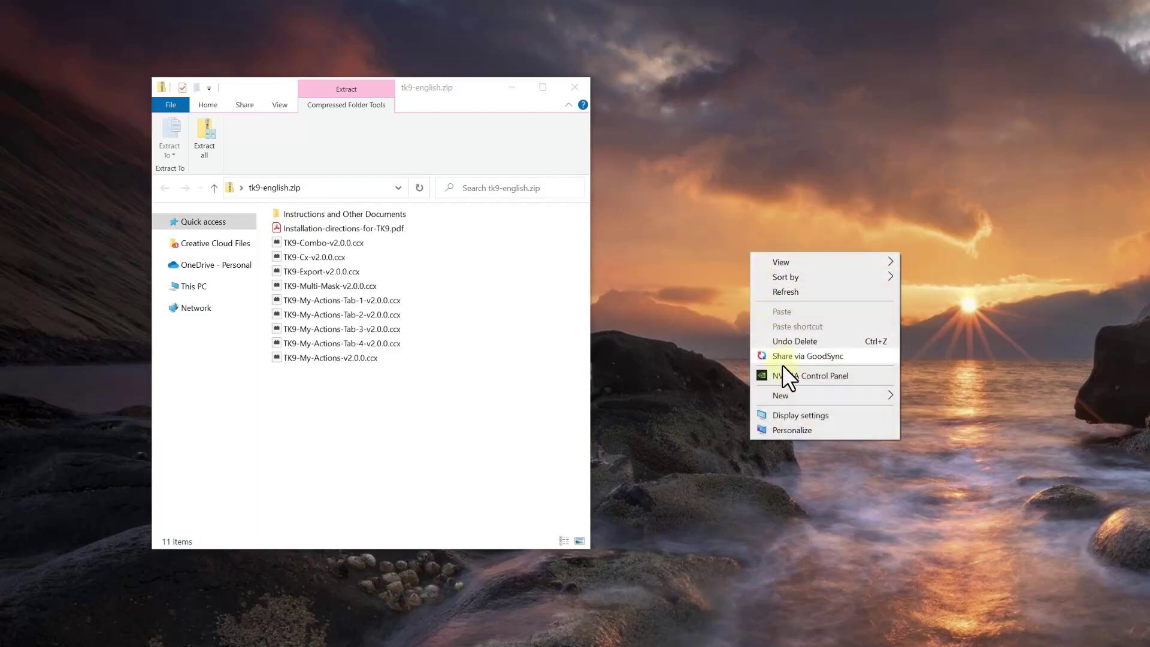
{"action": "mouse_move", "coordinate": [788, 397]}
{"action": "left_click", "coordinate": [943, 398]}
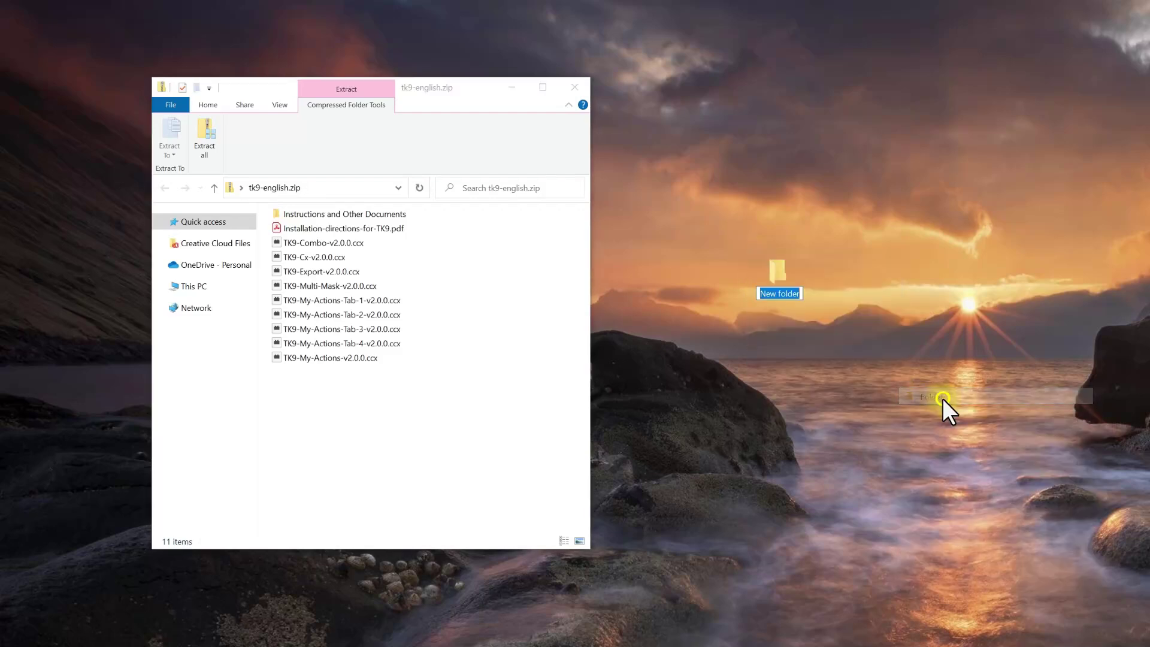
{"action": "type", "text": "TK"}
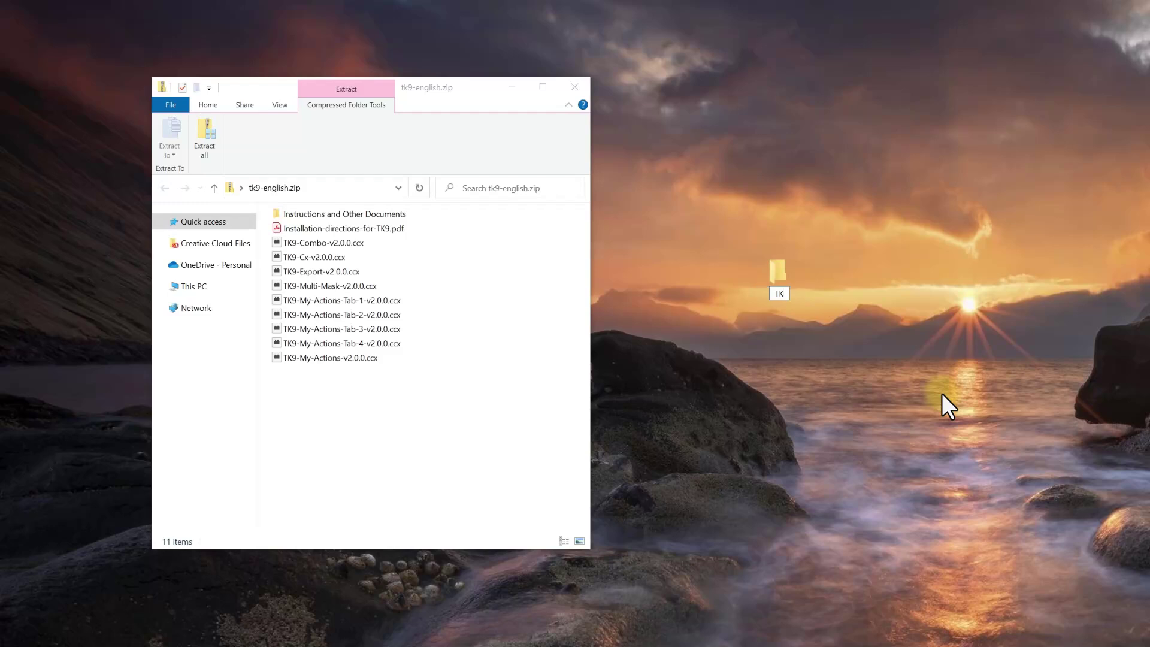
{"action": "type", "text": "9"}
{"action": "key", "text": "Return"}
- Open the TK9 folder beside the zip window and select all eleven archive items
{"action": "double_click", "coordinate": [776, 270]}
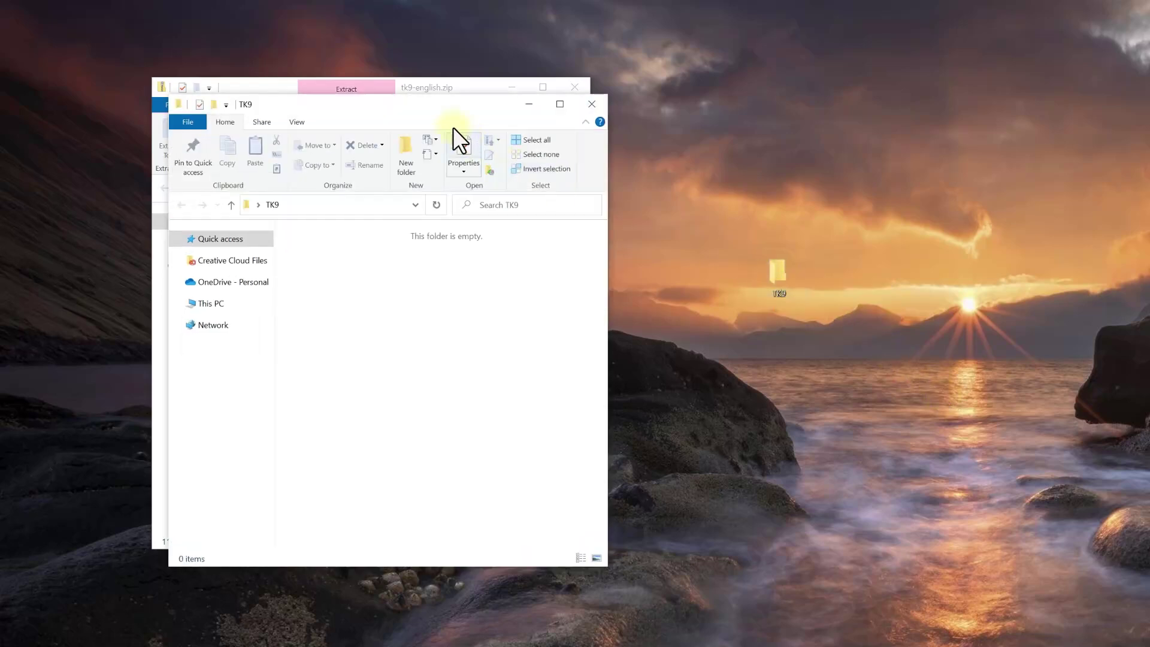
{"action": "left_click_drag", "start_coordinate": [428, 98], "coordinate": [871, 83]}
{"action": "left_click_drag", "start_coordinate": [329, 397], "coordinate": [780, 292]}
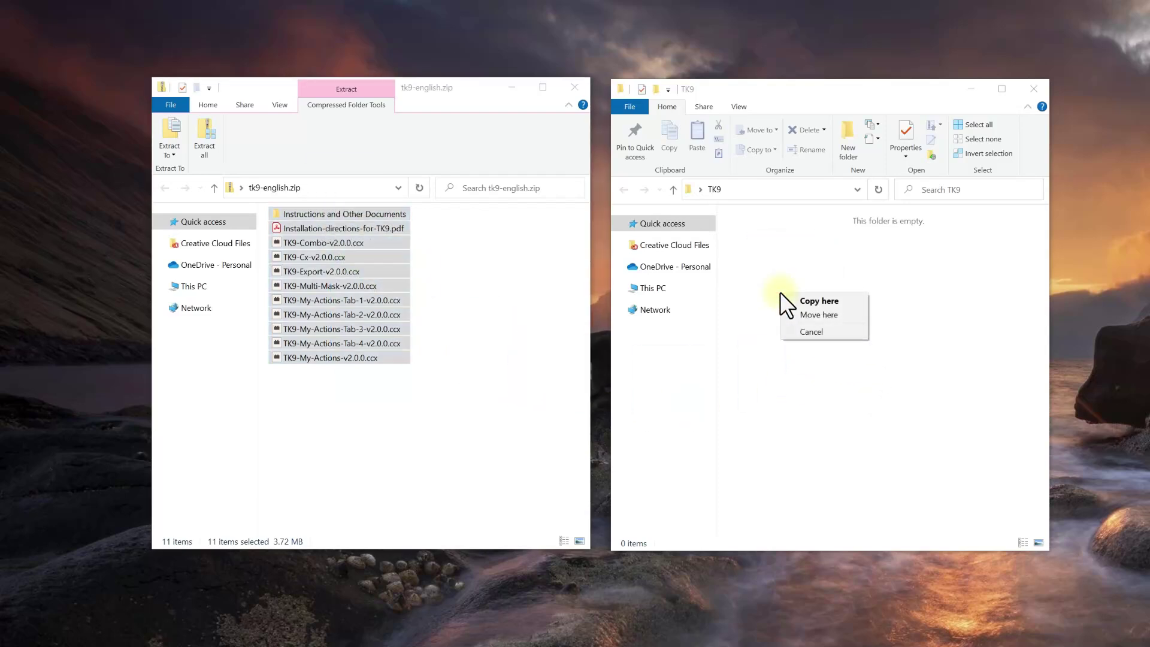
- Copy the eleven selected items into TK9, then close the tk9-english.zip window
{"action": "left_click", "coordinate": [854, 300]}
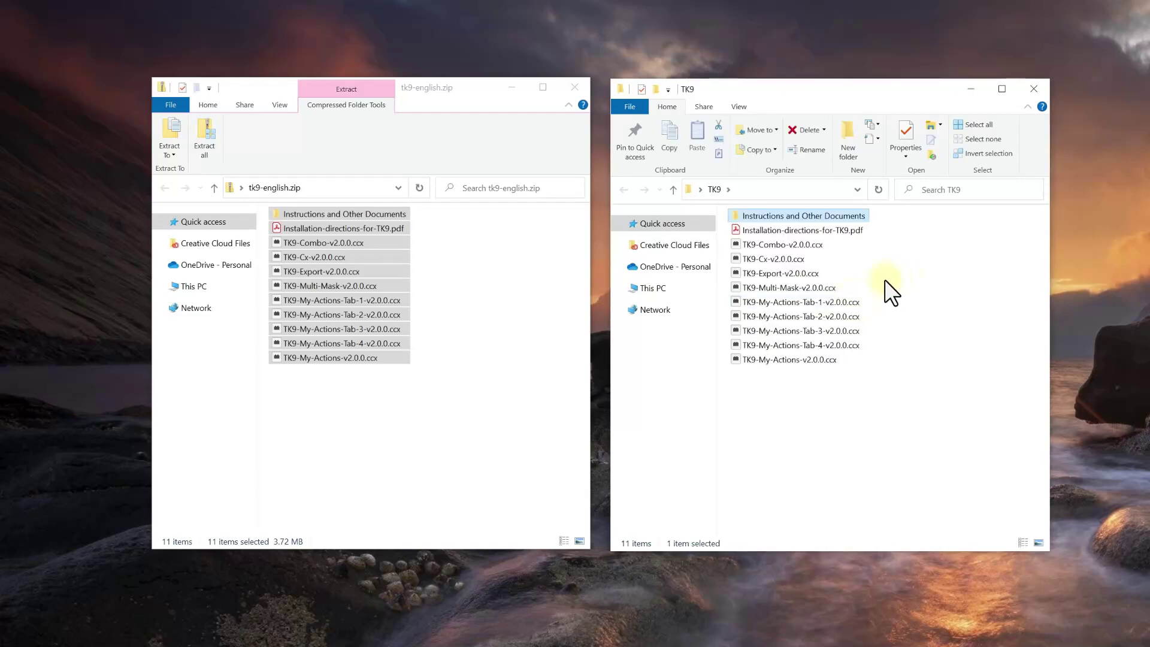
{"action": "left_click", "coordinate": [574, 86]}
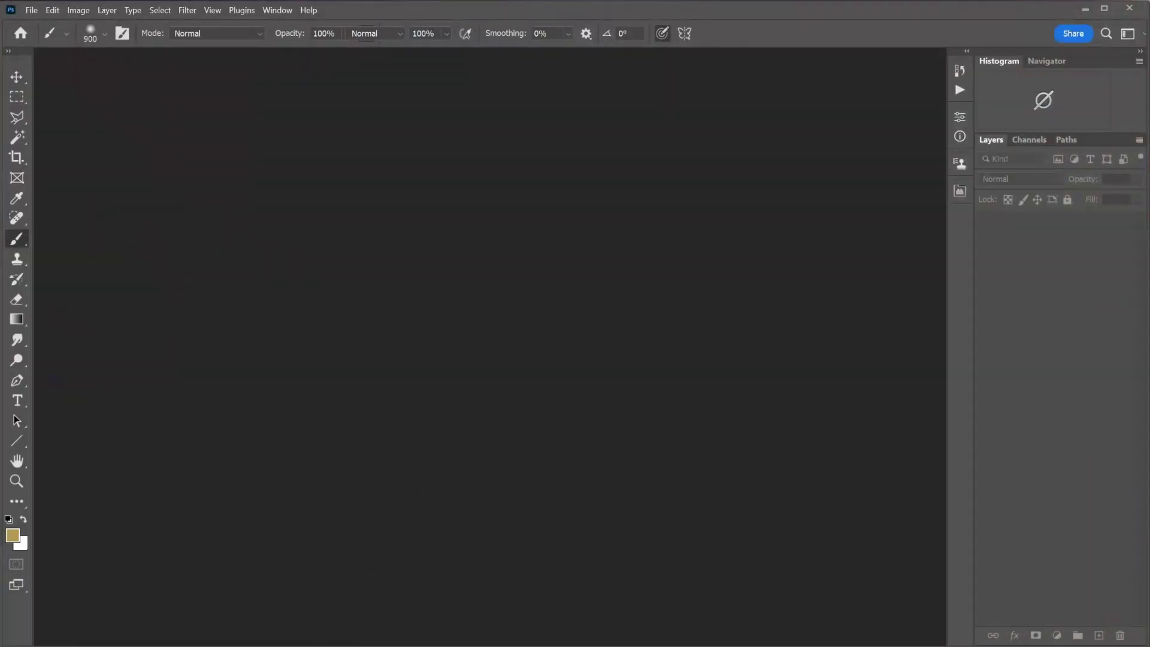
- Minimize Photoshop so the TK9 folder window with its 11 items is in front
{"action": "left_click", "coordinate": [1085, 7]}
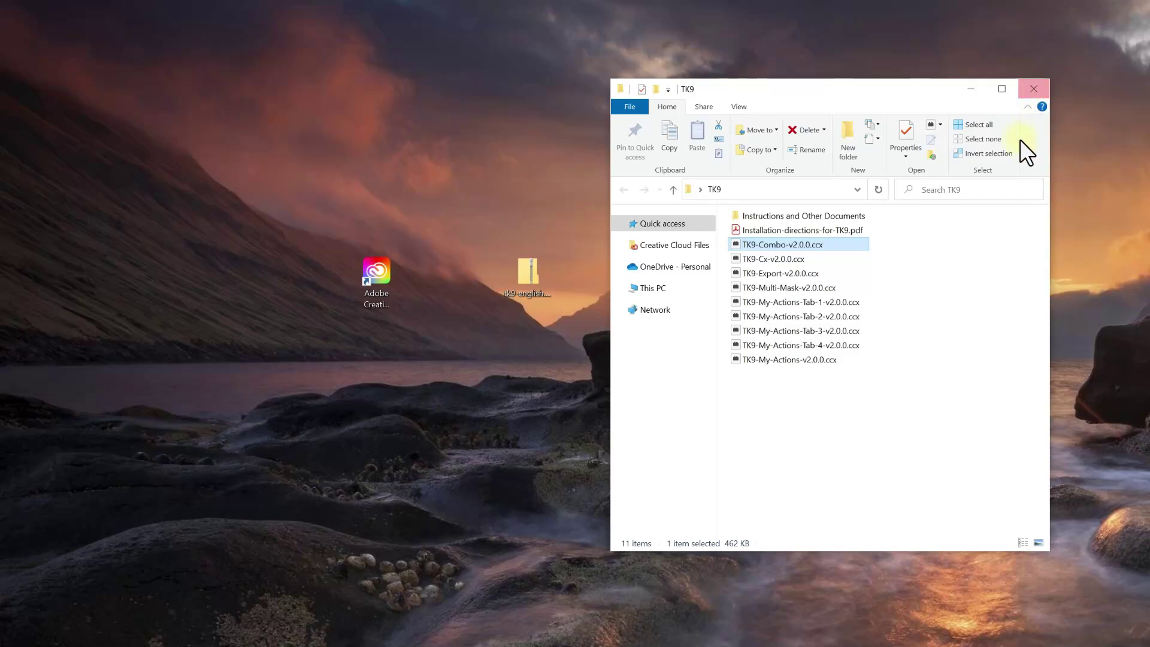
- Install TK9-Combo-v2.0.0.ccx over the existing version and dismiss the success notice
{"action": "double_click", "coordinate": [843, 243]}
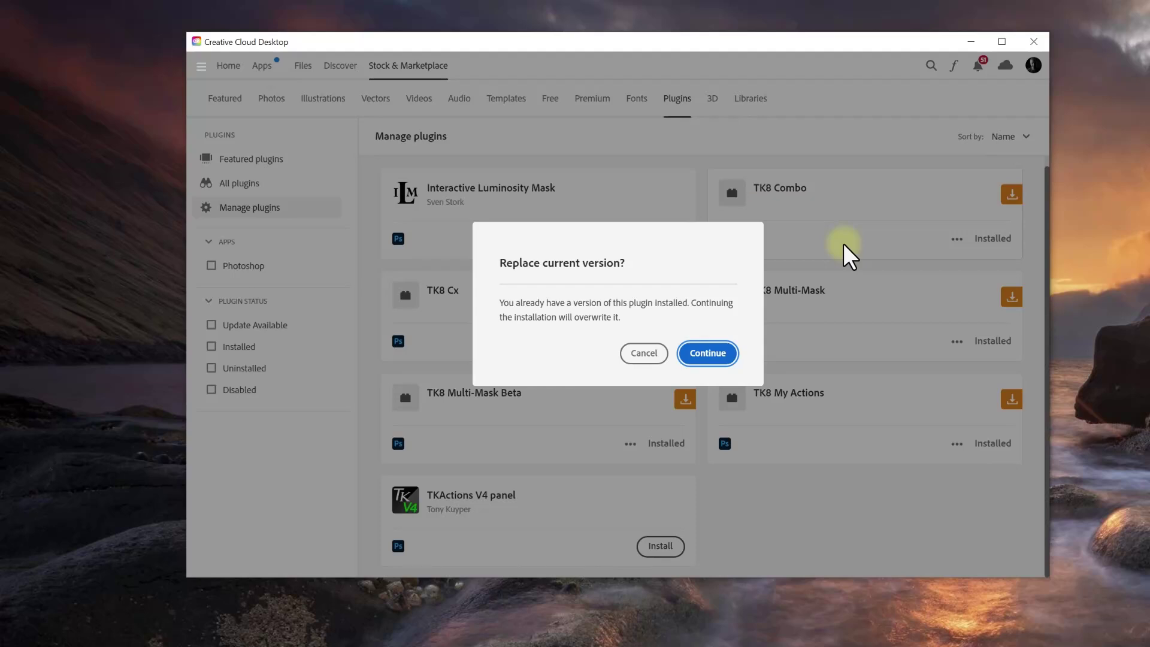
{"action": "left_click", "coordinate": [707, 353]}
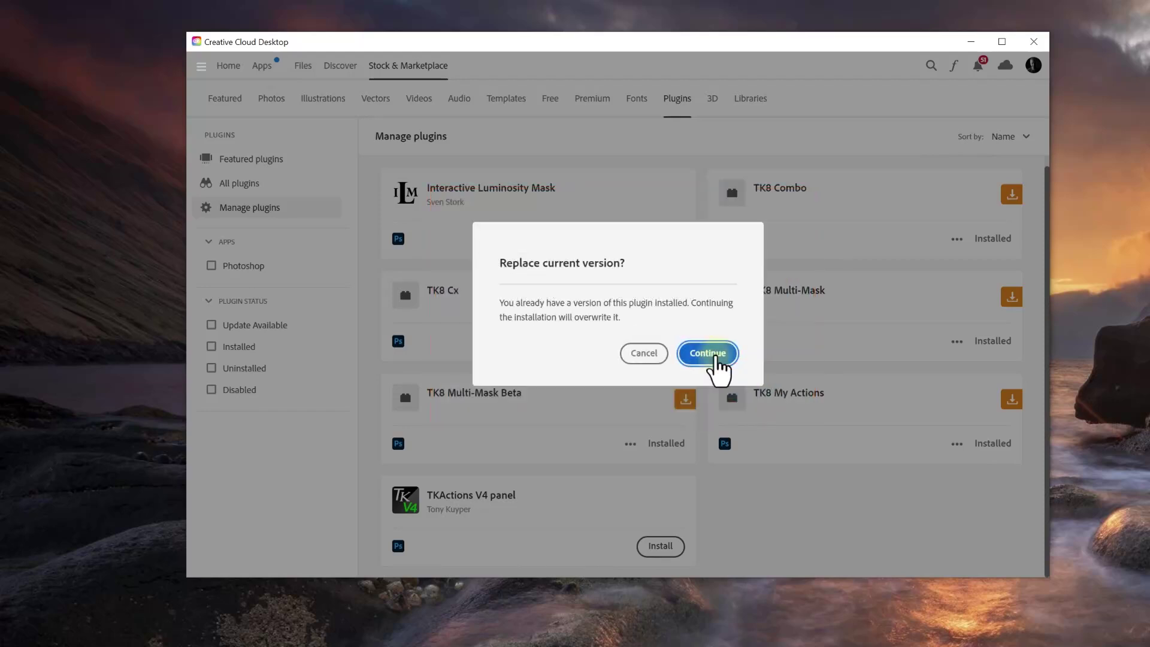
{"action": "left_click", "coordinate": [716, 357]}
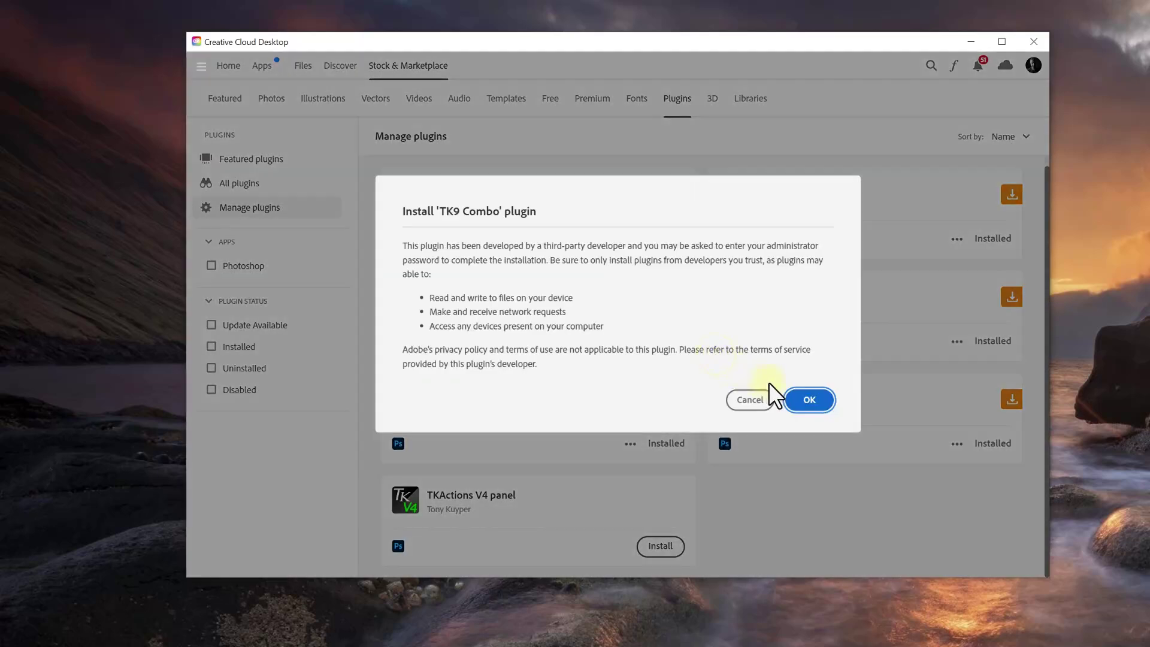
{"action": "left_click", "coordinate": [809, 400]}
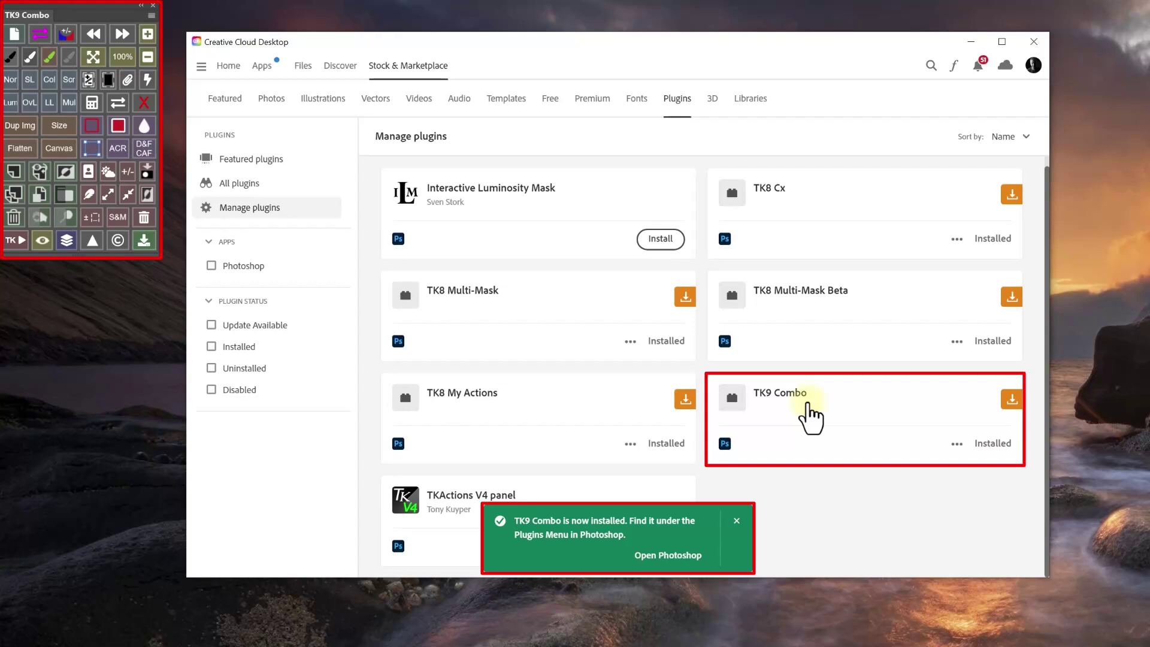
{"action": "left_click", "coordinate": [738, 521]}
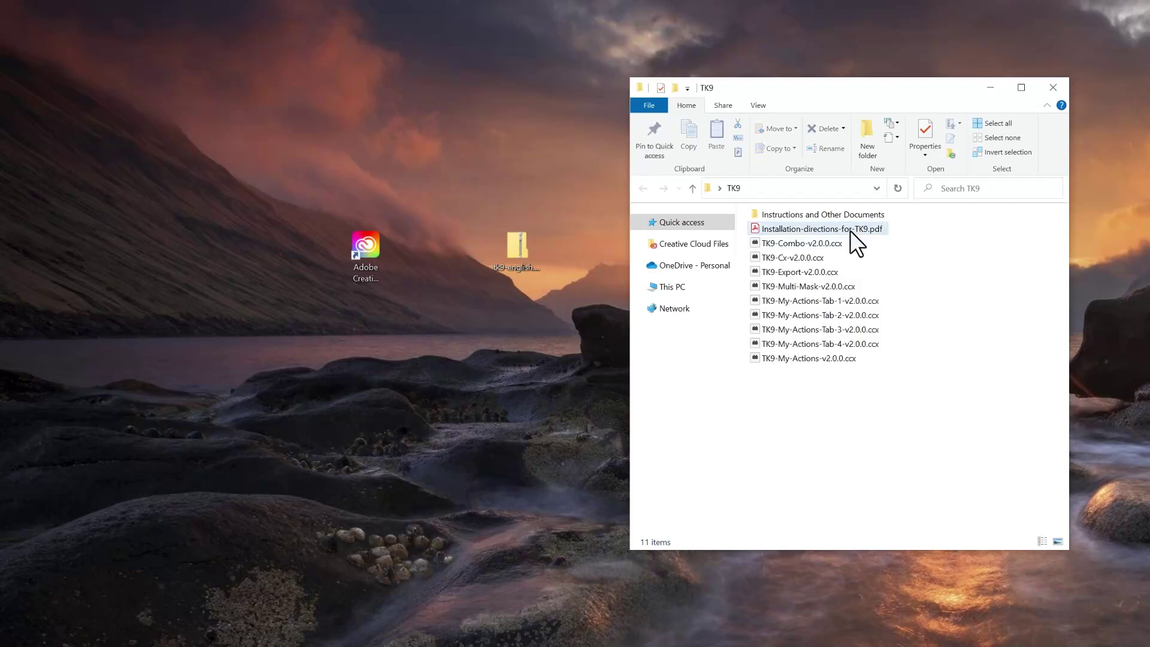
- Read steps 5–7 of Installation-directions-for-TK9.pdf on replacing installed modules
{"action": "double_click", "coordinate": [833, 229]}
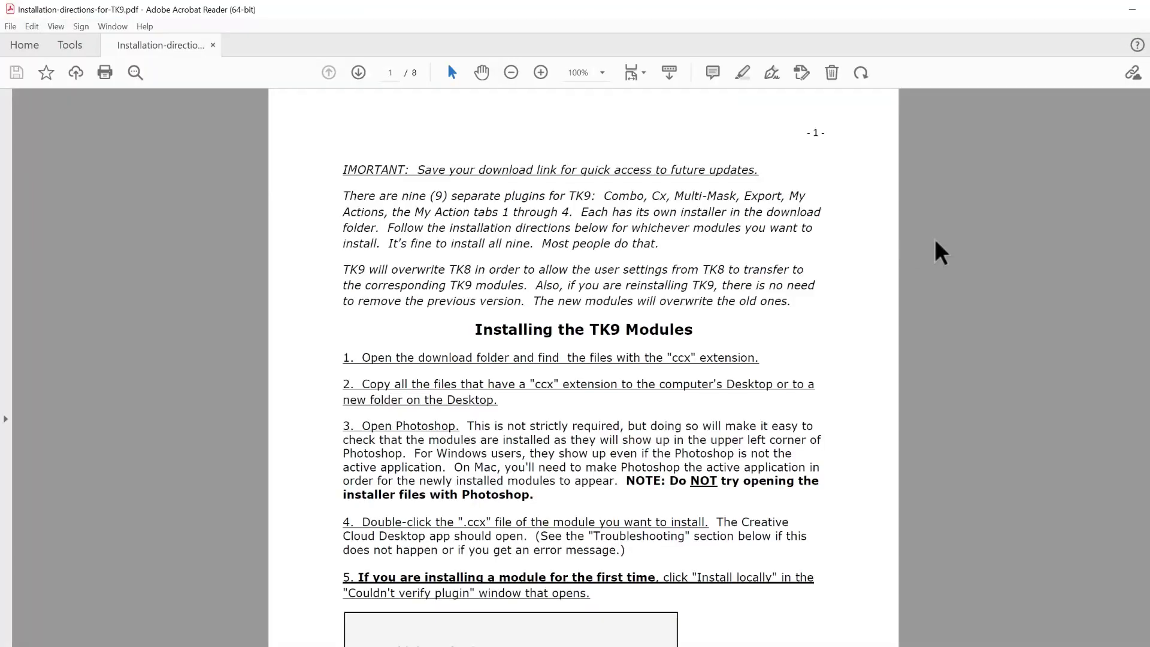
{"action": "scroll", "coordinate": [583, 368], "scroll_direction": "down", "scroll_amount": 20}
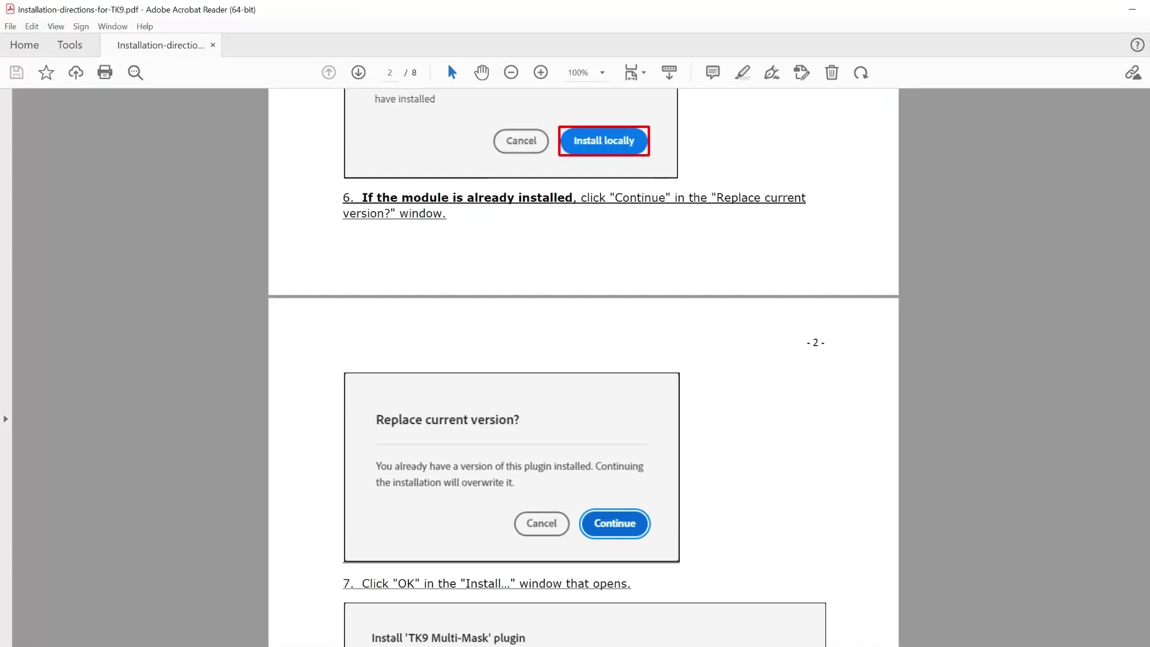
{"action": "scroll", "coordinate": [583, 368], "scroll_direction": "down", "scroll_amount": 12}
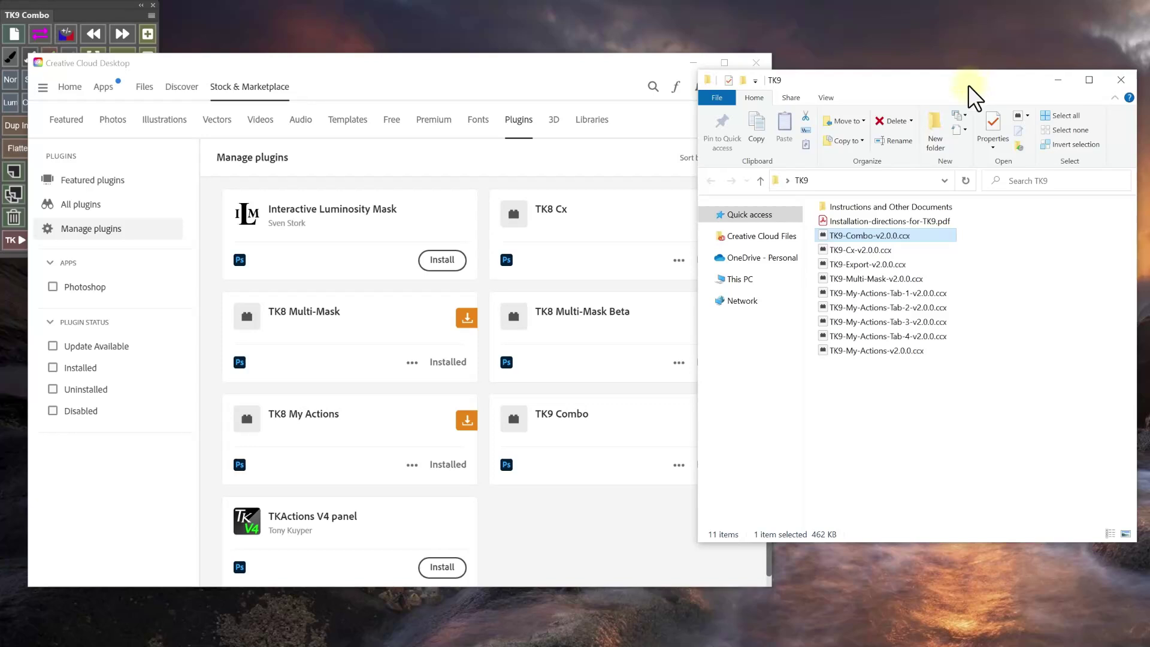
- Install the TK9 Cx, Export and Multi-Mask plugins, replacing earlier versions
{"action": "double_click", "coordinate": [932, 247]}
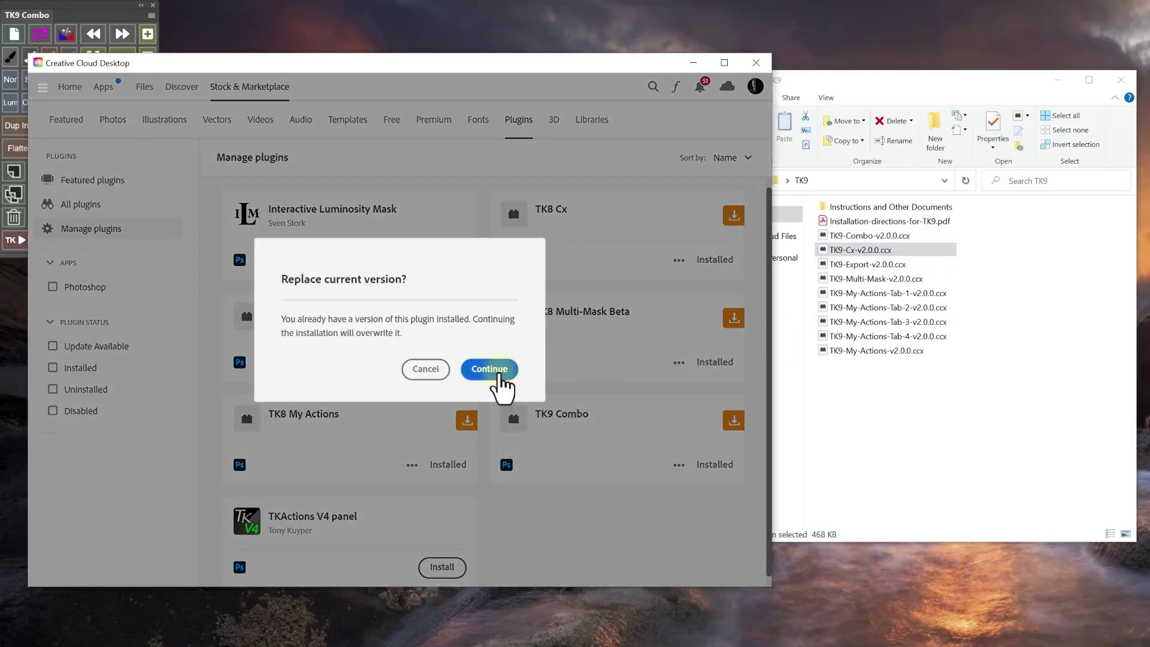
{"action": "left_click", "coordinate": [498, 369]}
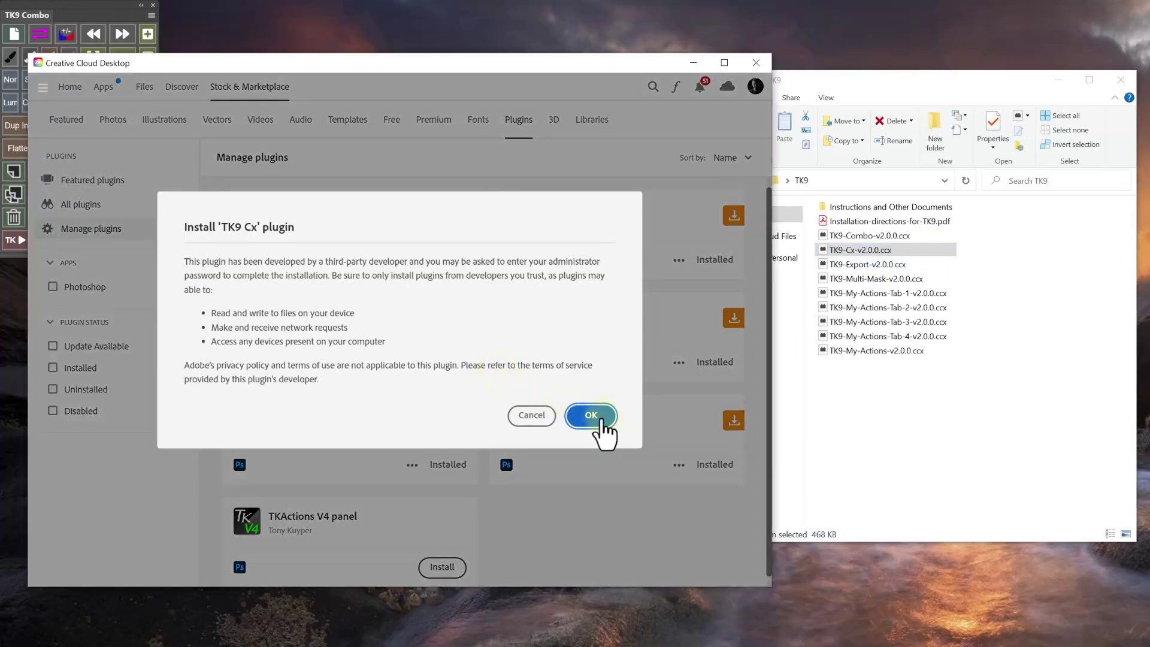
{"action": "left_click", "coordinate": [589, 416]}
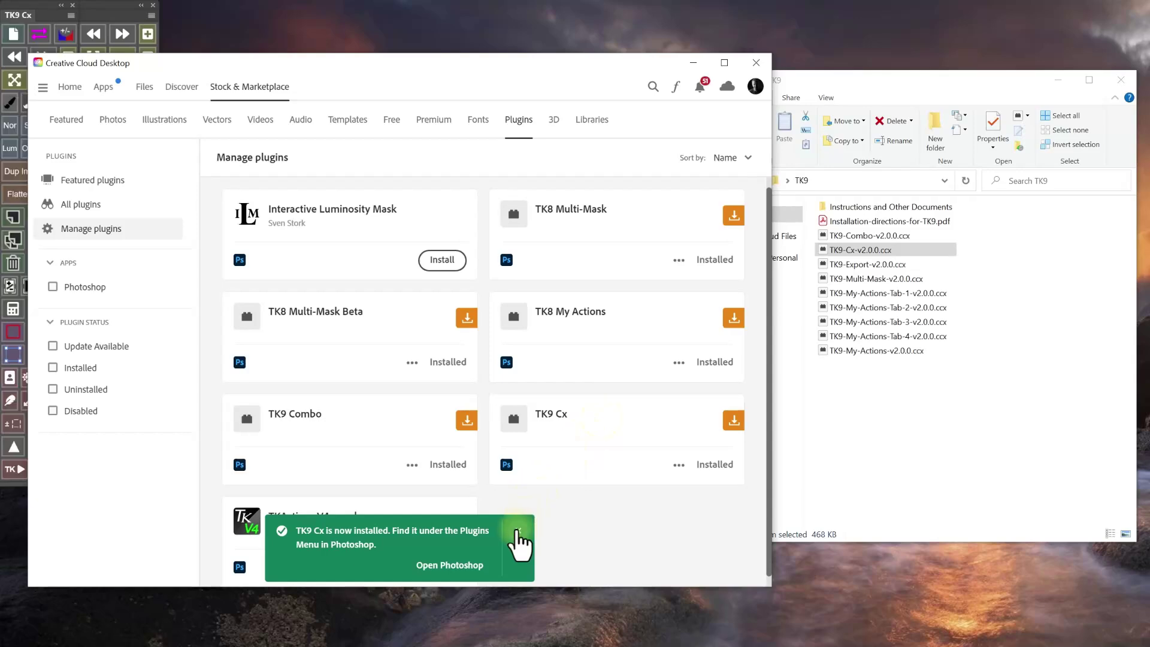
{"action": "left_click", "coordinate": [518, 530]}
{"action": "double_click", "coordinate": [924, 266]}
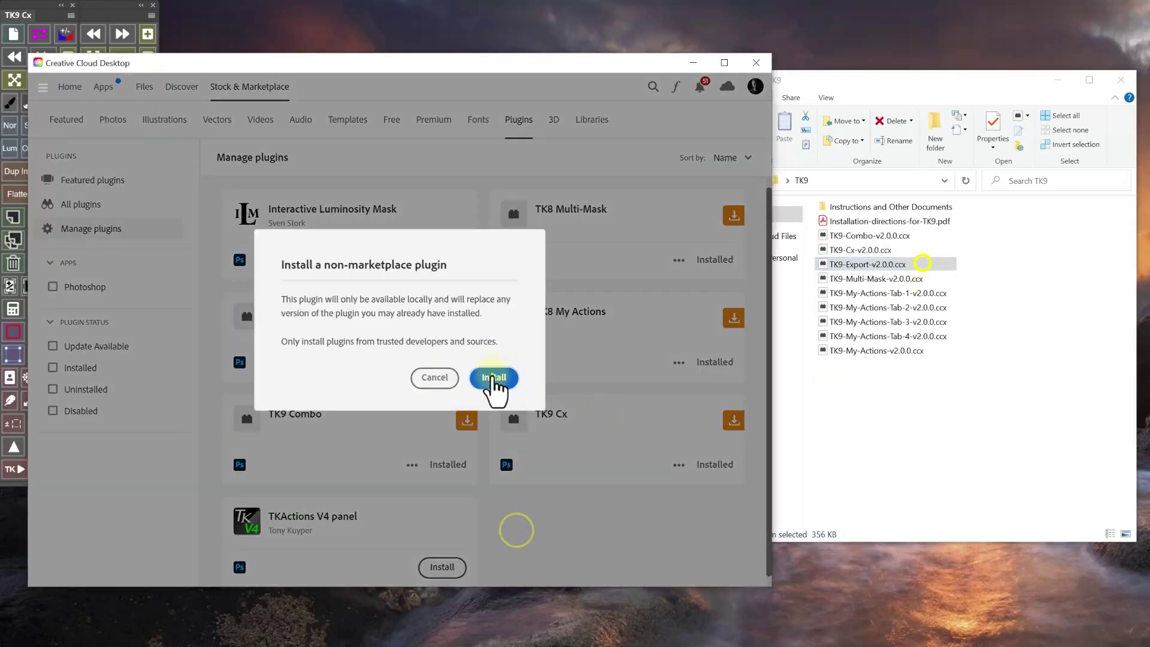
{"action": "left_click", "coordinate": [494, 380]}
{"action": "double_click", "coordinate": [938, 280]}
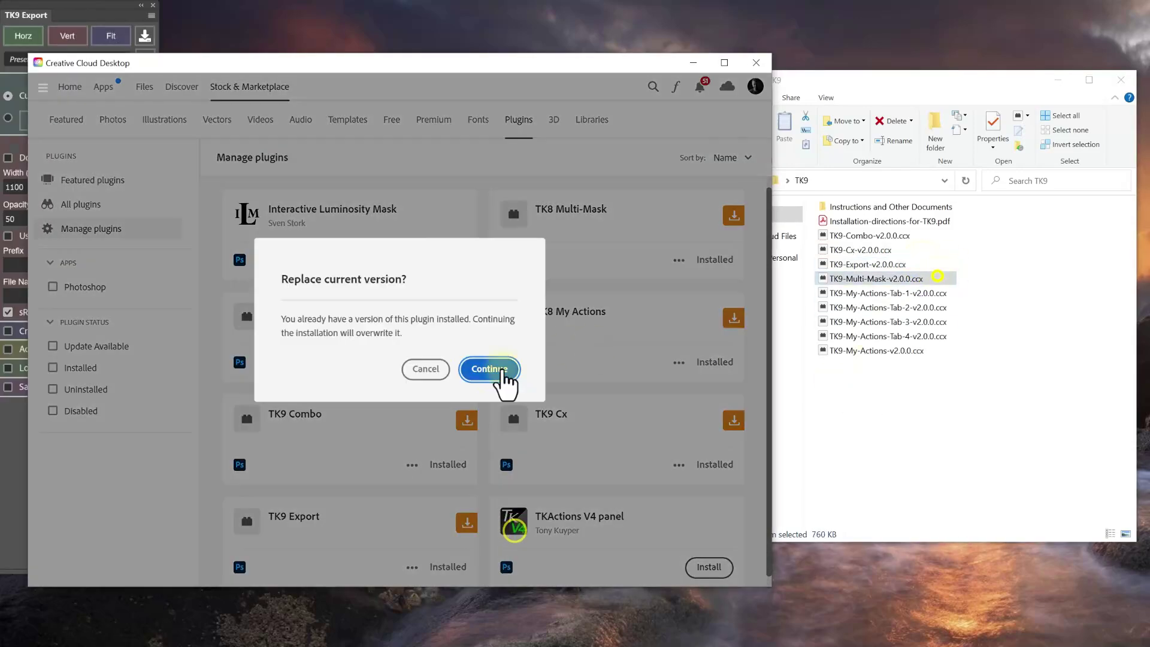
{"action": "left_click", "coordinate": [496, 368]}
- Install the TK9 My Actions Tab 1, 2, 3 and 4 plugins
{"action": "double_click", "coordinate": [940, 293]}
{"action": "left_click", "coordinate": [507, 380]}
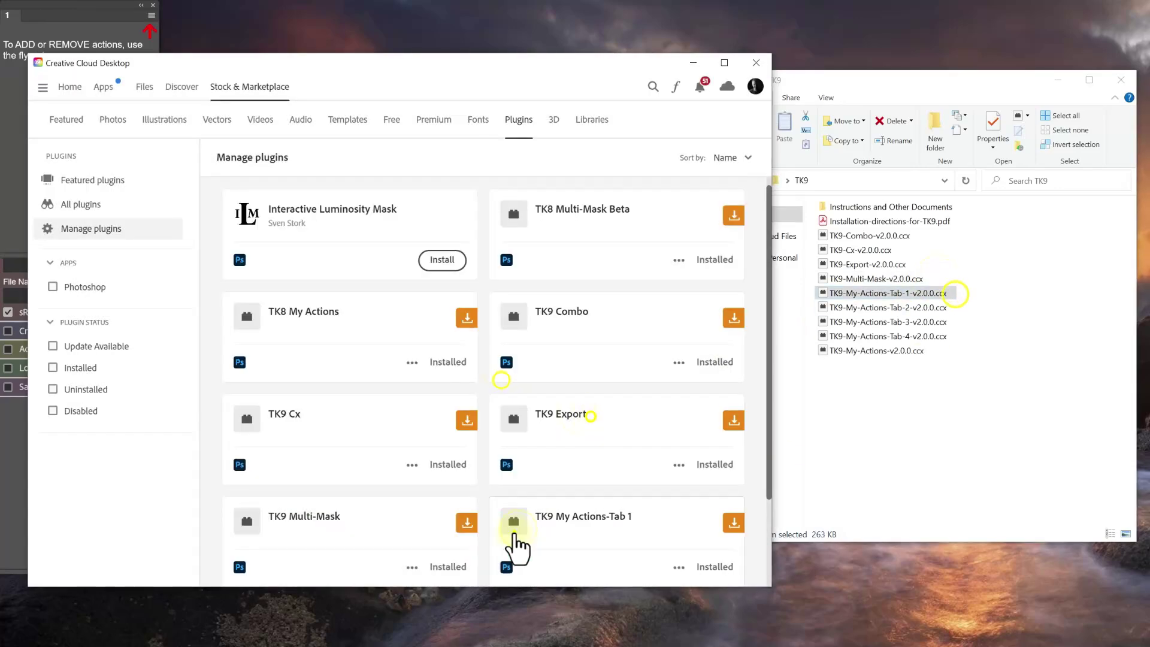
{"action": "double_click", "coordinate": [945, 307]}
{"action": "left_click", "coordinate": [502, 378]}
{"action": "double_click", "coordinate": [945, 321]}
{"action": "left_click", "coordinate": [589, 414]}
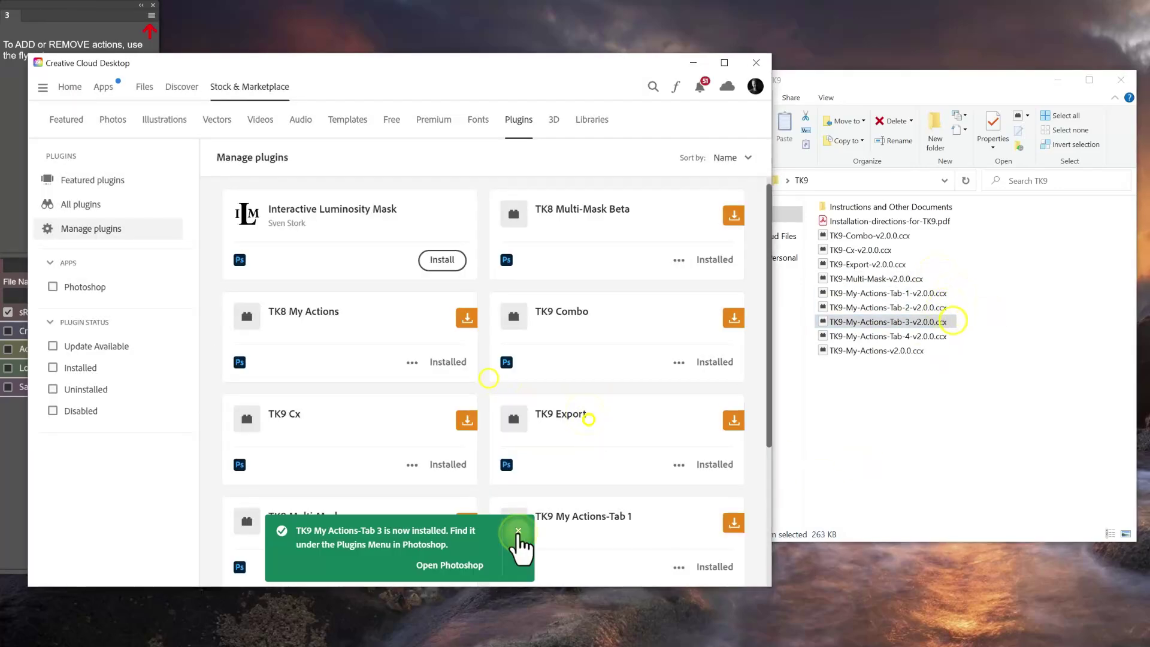
{"action": "double_click", "coordinate": [945, 336]}
{"action": "left_click", "coordinate": [490, 378]}
- Install the main TK9 My Actions plugin over its old version, then minimize Creative Cloud
{"action": "double_click", "coordinate": [934, 352]}
{"action": "left_click", "coordinate": [487, 367]}
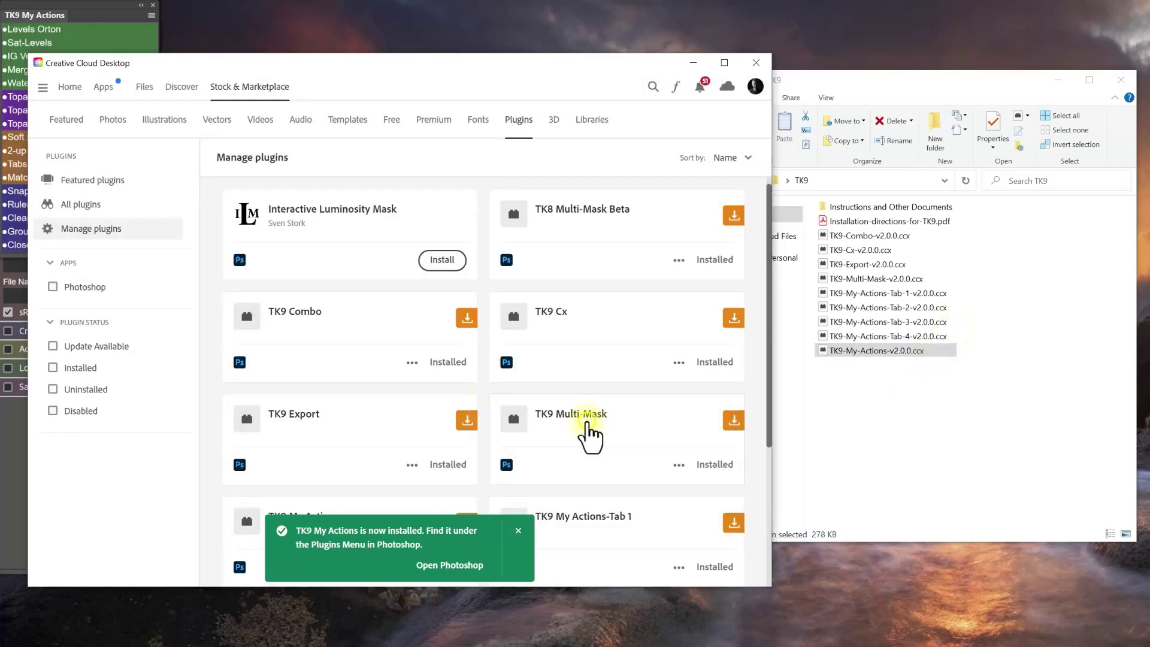
{"action": "left_click", "coordinate": [516, 532]}
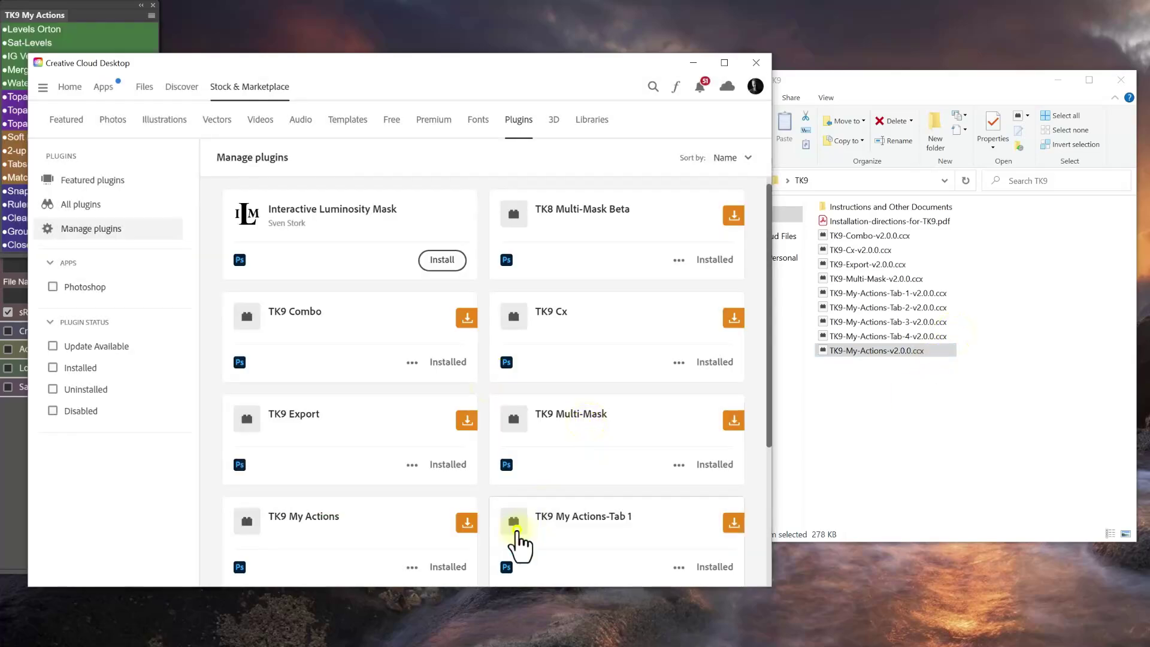
{"action": "left_click", "coordinate": [695, 62]}
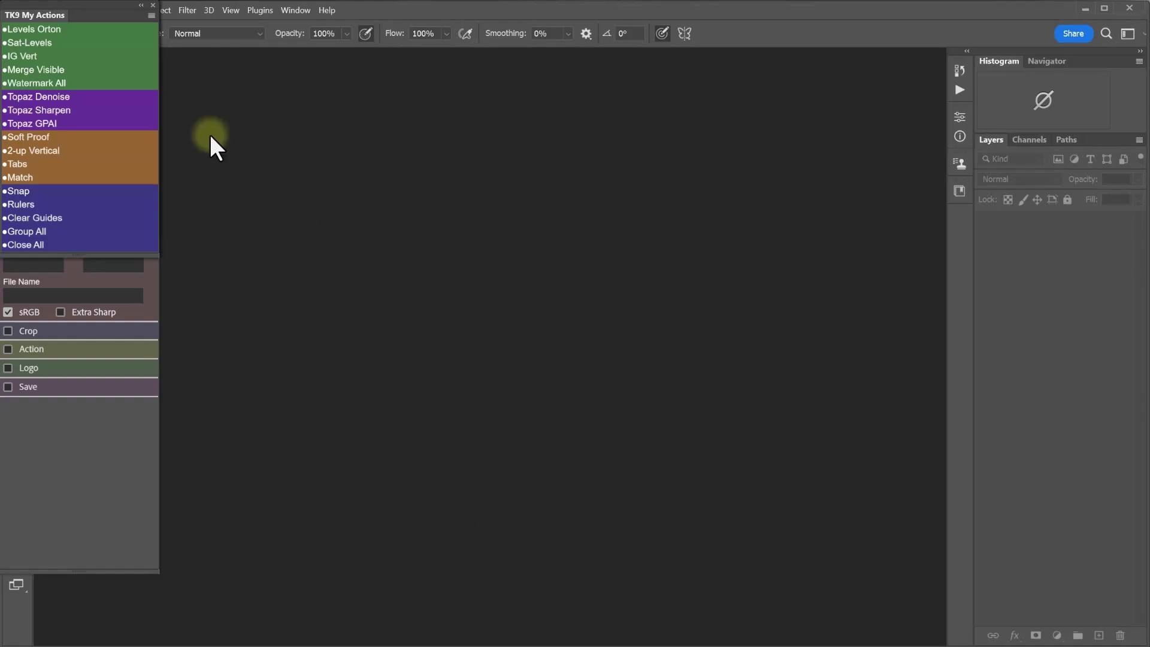
- Float the TK9 My Actions, tabs 4, 3, 2 and TK9 Export panels out of the dock
{"action": "left_click_drag", "start_coordinate": [55, 13], "coordinate": [376, 164]}
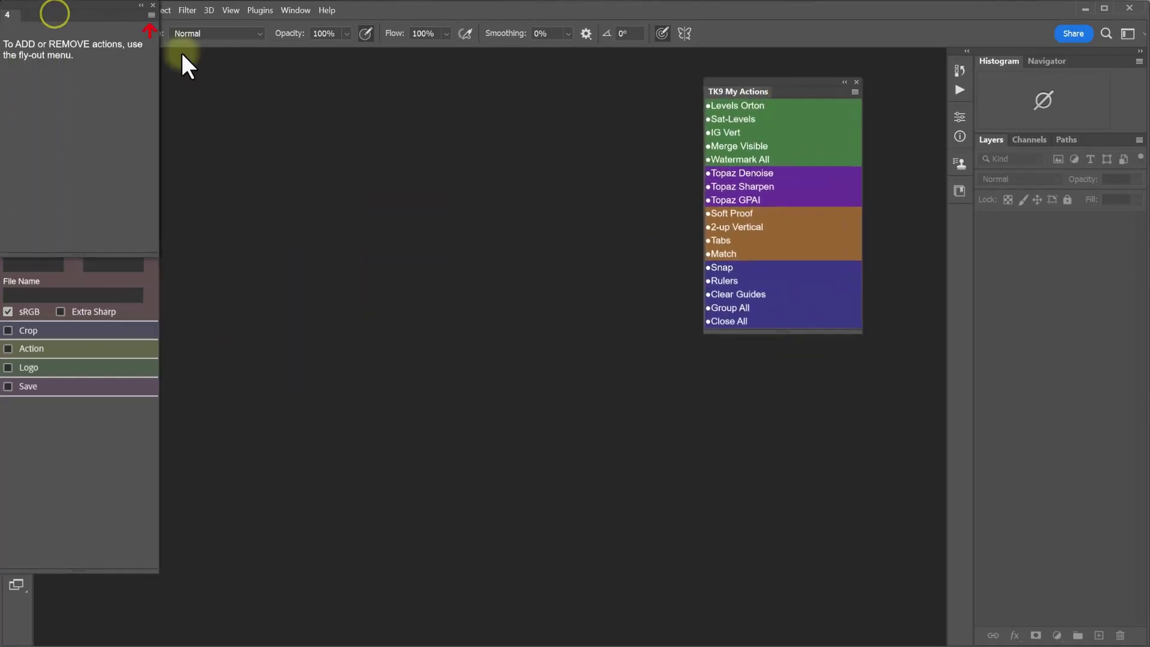
{"action": "left_click_drag", "start_coordinate": [12, 17], "coordinate": [544, 115]}
{"action": "left_click_drag", "start_coordinate": [11, 24], "coordinate": [189, 65]}
{"action": "left_click_drag", "start_coordinate": [25, 15], "coordinate": [58, 121]}
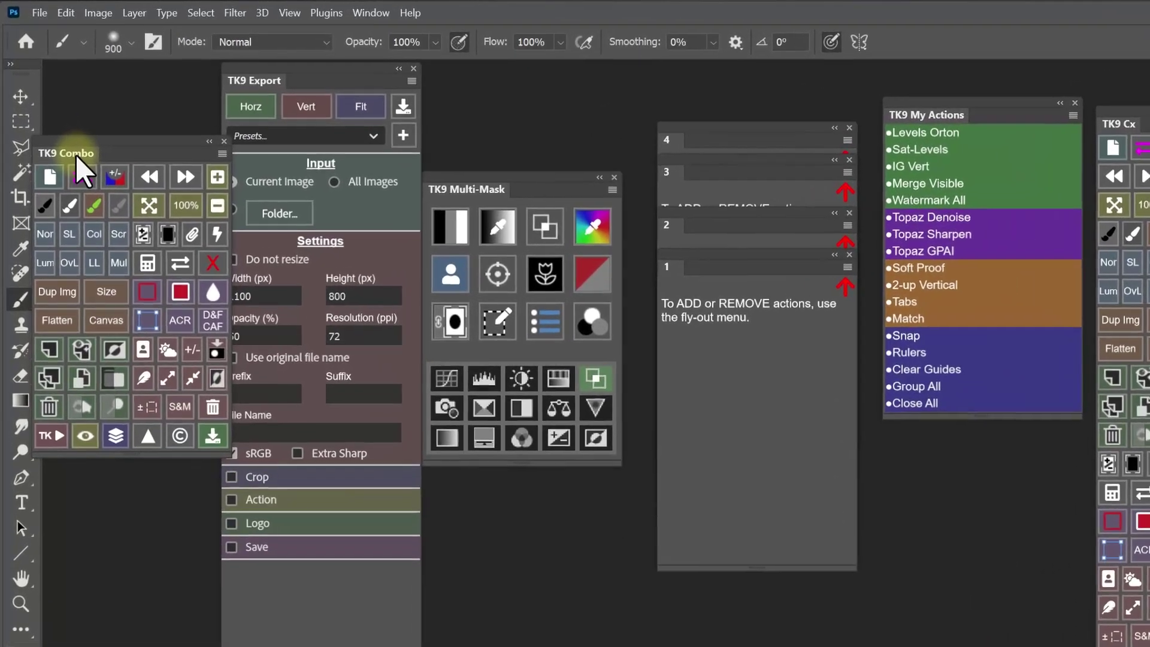
- Check the Plugins menu lists the TK9 modules and show the TK9 Combo panel
{"action": "left_click", "coordinate": [229, 66]}
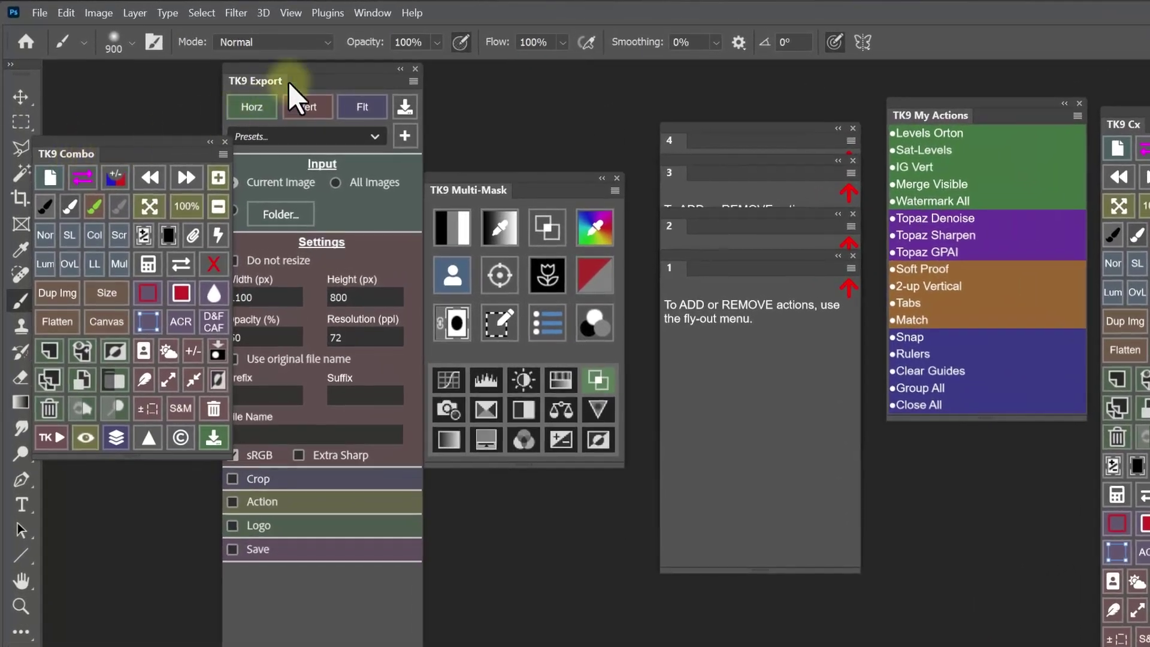
{"action": "left_click", "coordinate": [327, 13]}
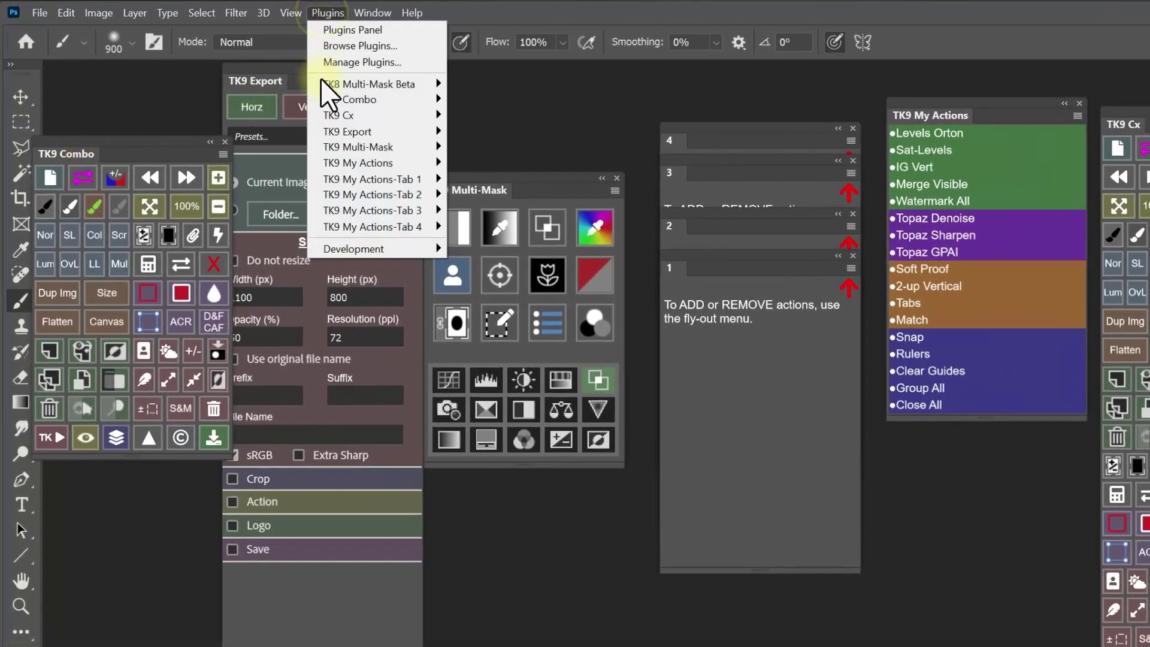
{"action": "mouse_move", "coordinate": [336, 101]}
{"action": "left_click", "coordinate": [509, 105]}
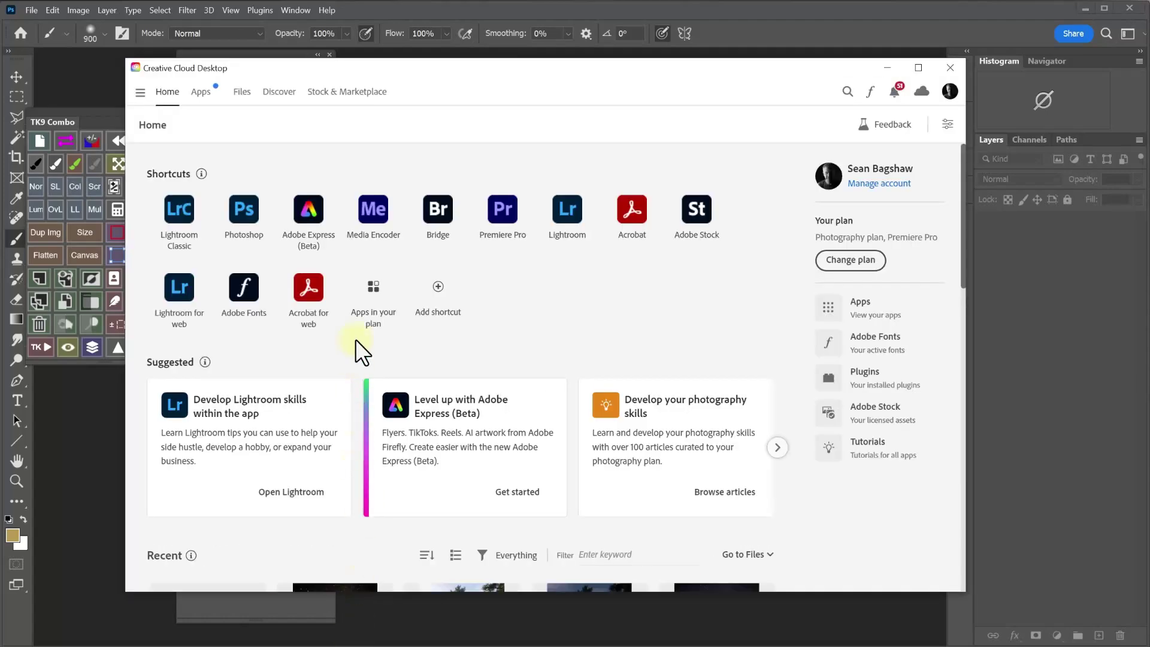
- View Stock & Marketplace > Manage plugins and inspect TK9 Export's Disable/Uninstall options without changes
{"action": "left_click", "coordinate": [371, 94]}
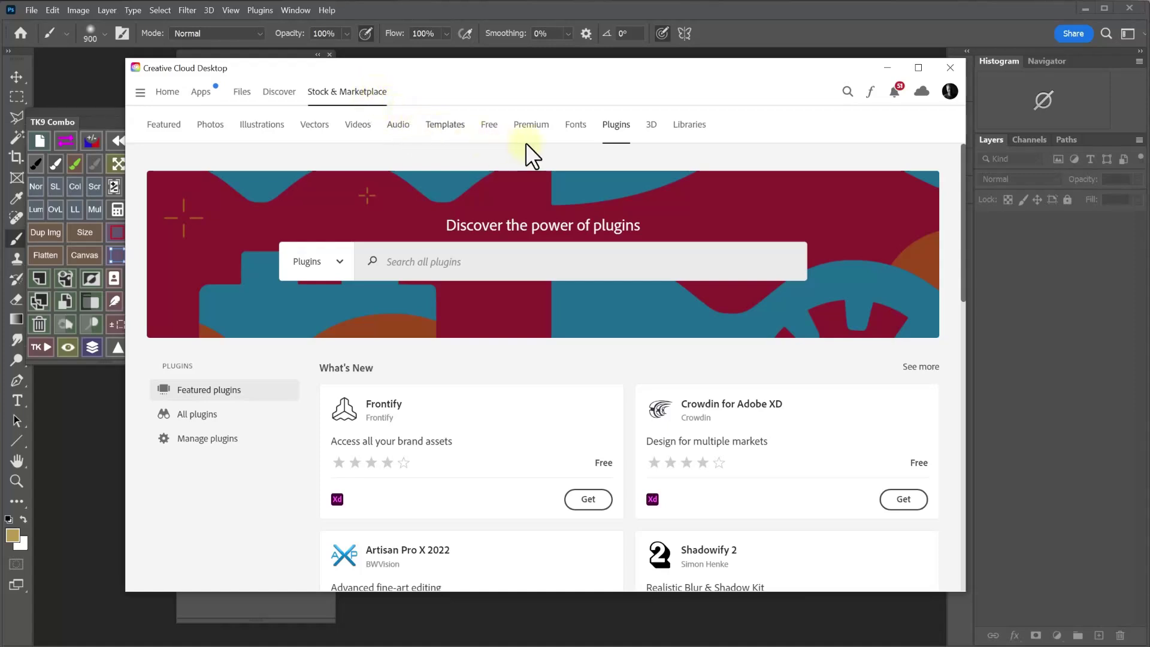
{"action": "left_click", "coordinate": [618, 127]}
{"action": "left_click", "coordinate": [240, 440]}
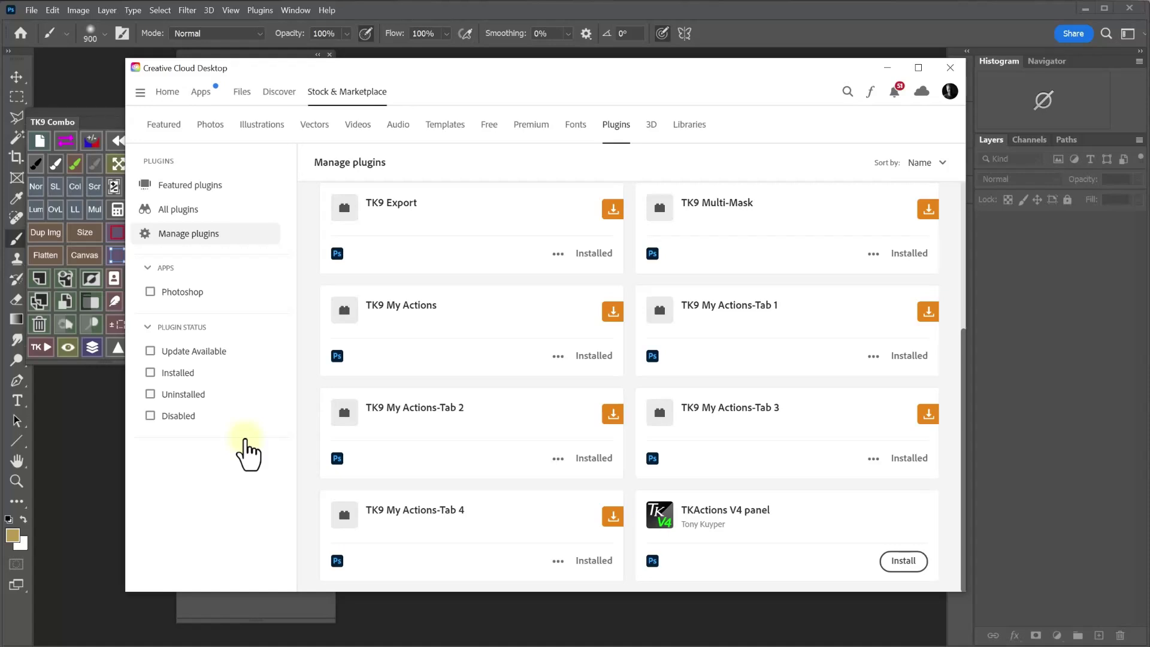
{"action": "left_click", "coordinate": [557, 254]}
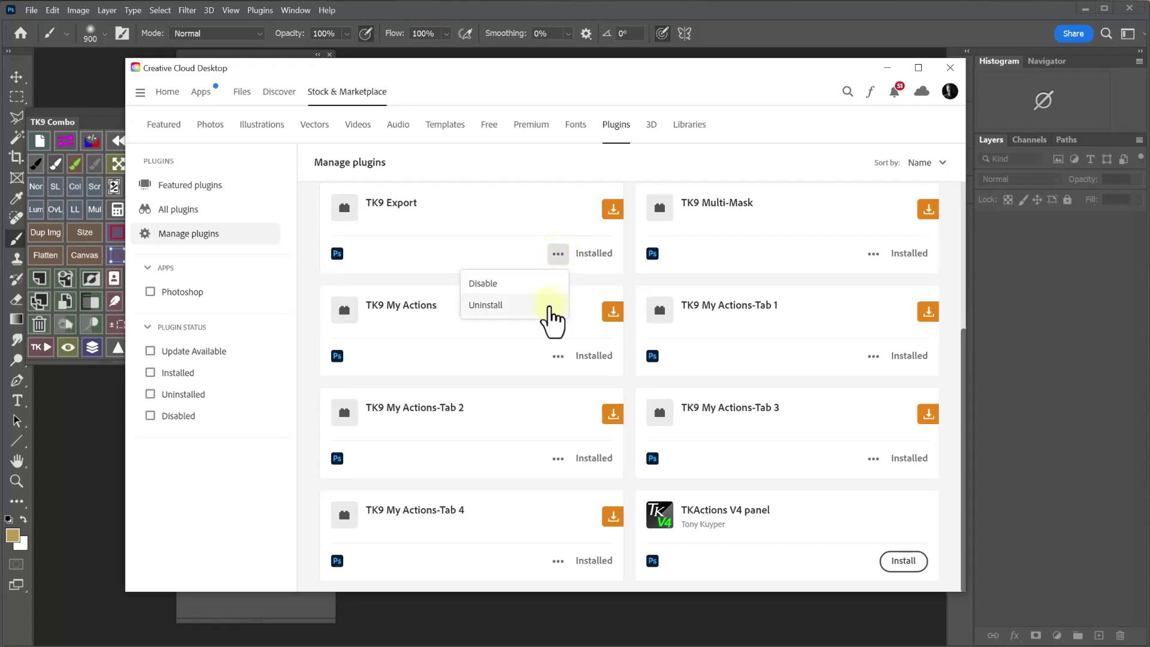
{"action": "left_click", "coordinate": [544, 215]}
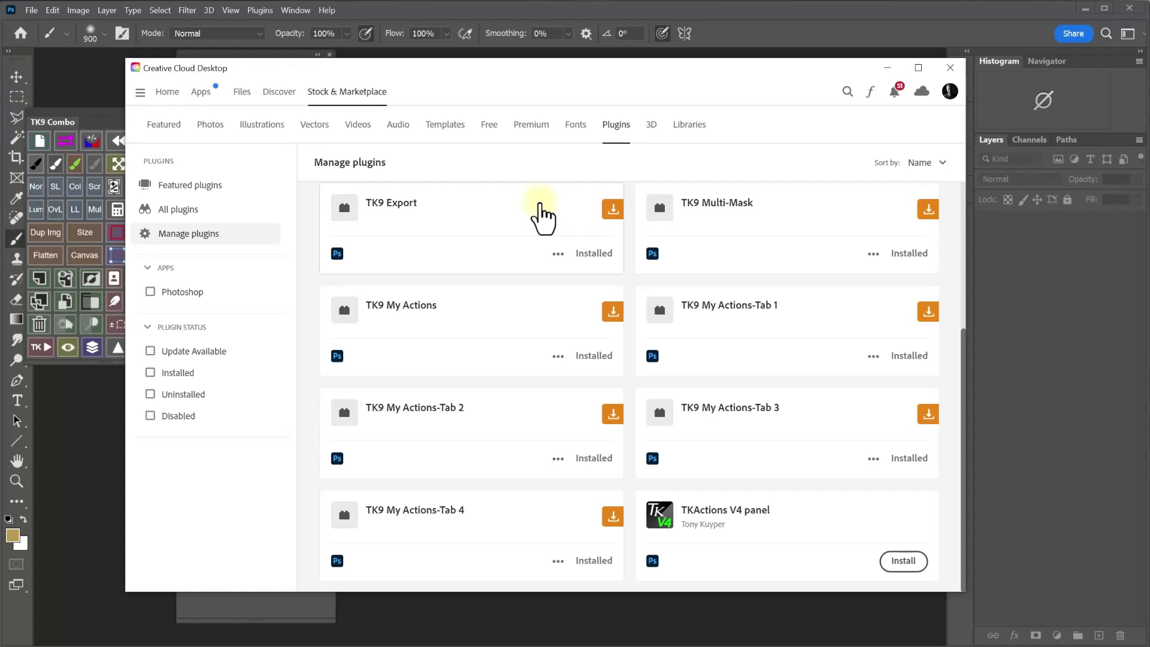
- Minimize Creative Cloud Desktop to reveal the floating TK9 panels in Photoshop
{"action": "left_click", "coordinate": [883, 68]}
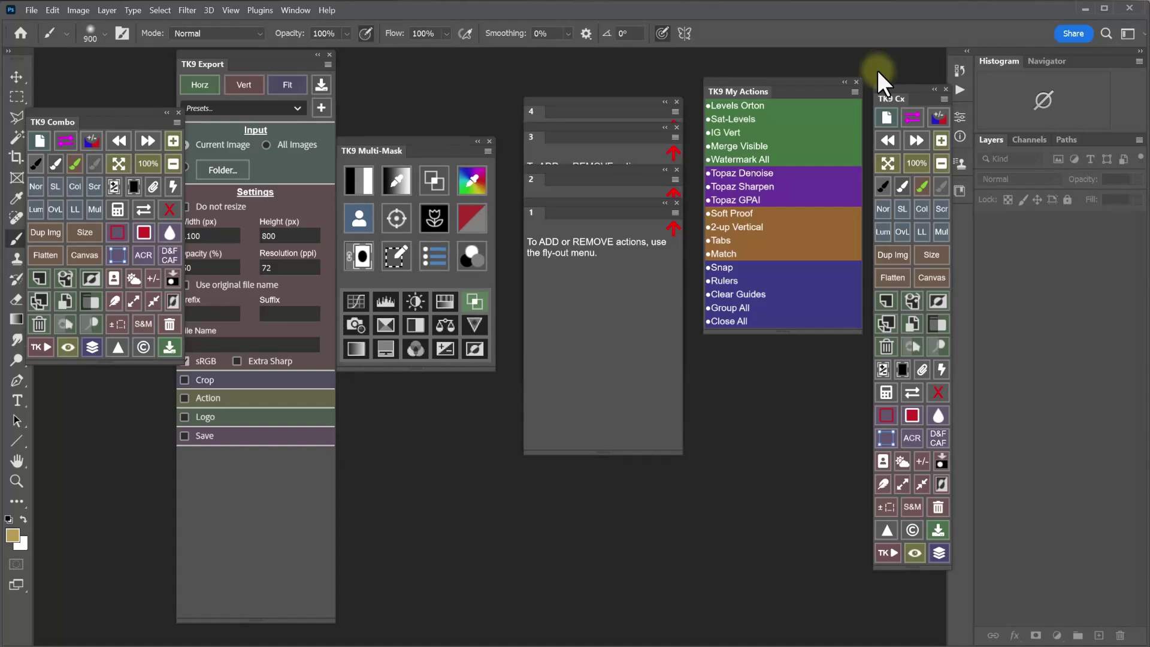